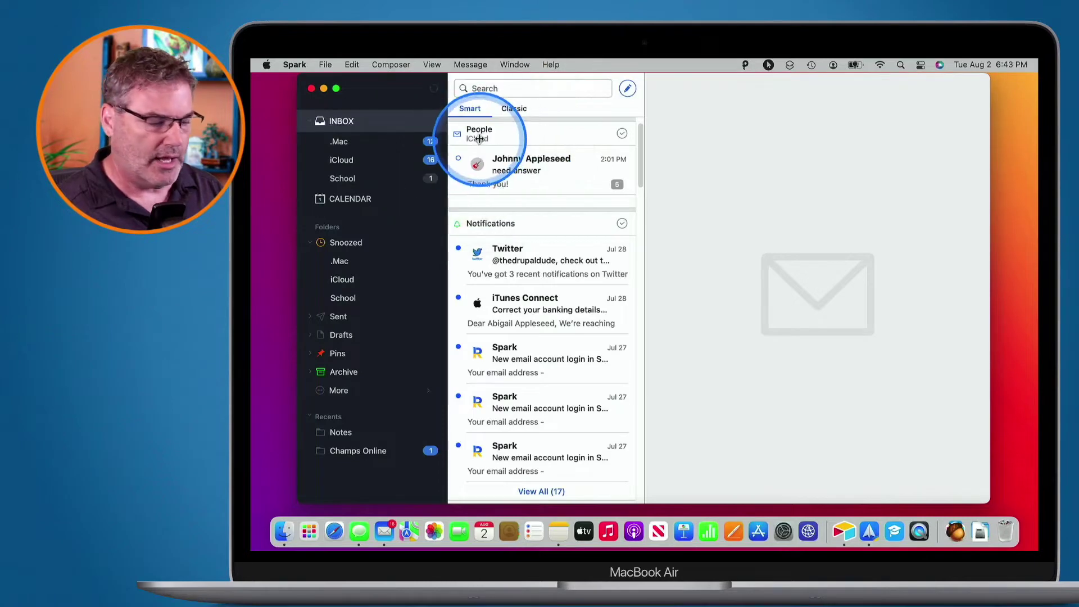
Step: Scroll the Smart inbox down past Notifications (17) to reveal the Newsletters card with 10 messages
scroll(478, 141, "down", 2)
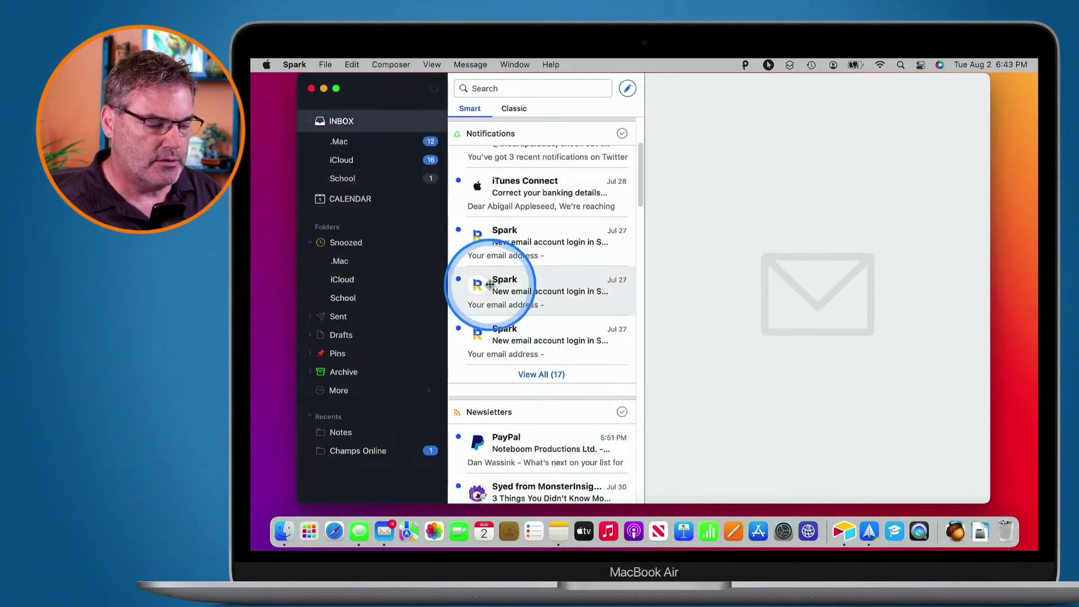
scroll(501, 352, "down", 3)
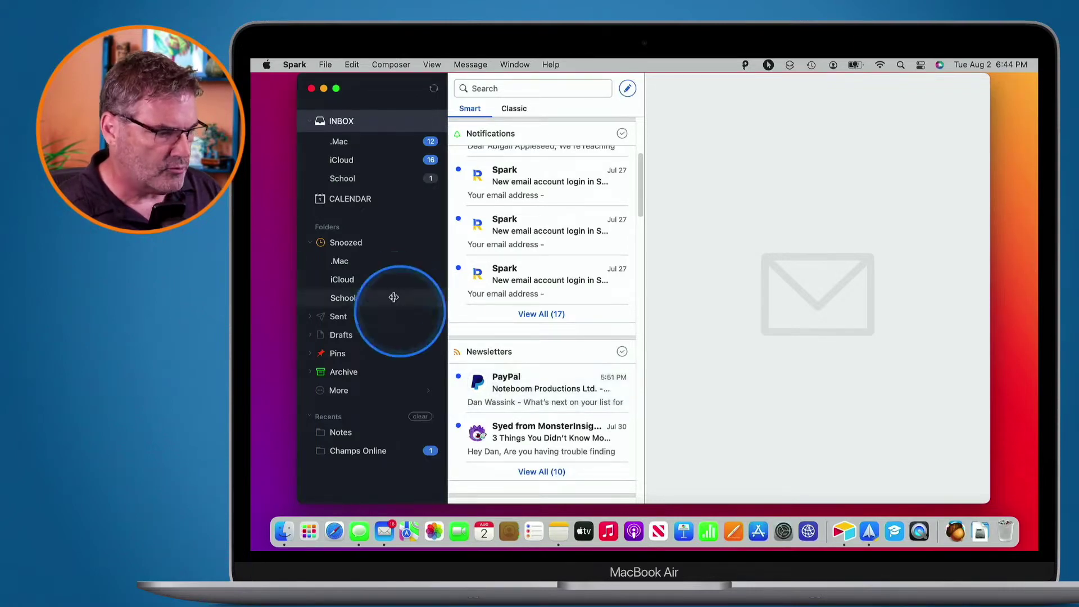
Step: Open Smart Inbox preferences for the Newsletters card (Unified, 2 visible emails) and move the window right
left_click(293, 64)
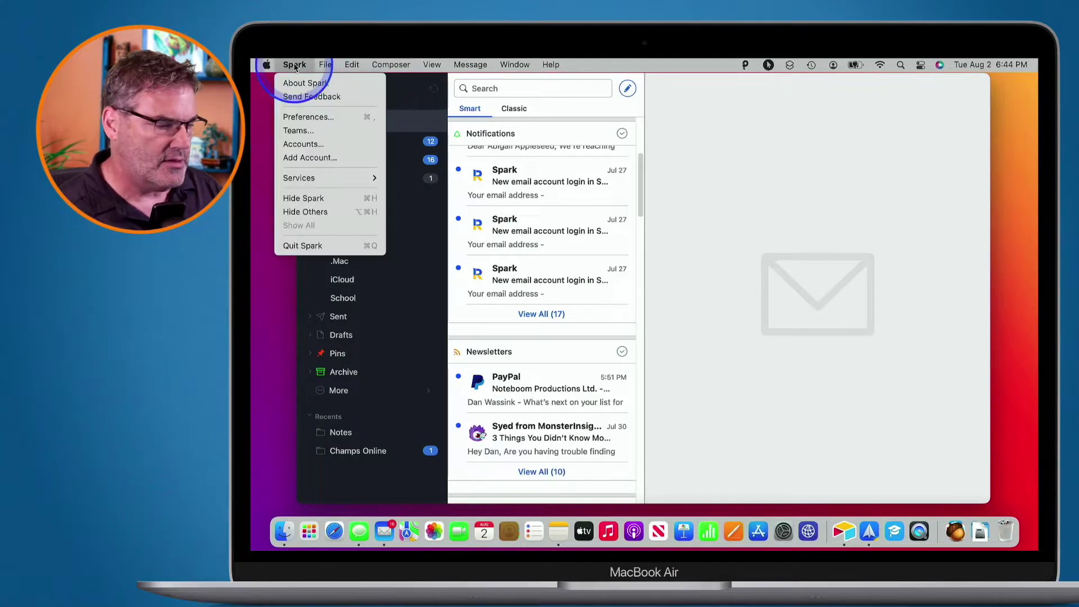
left_click(307, 118)
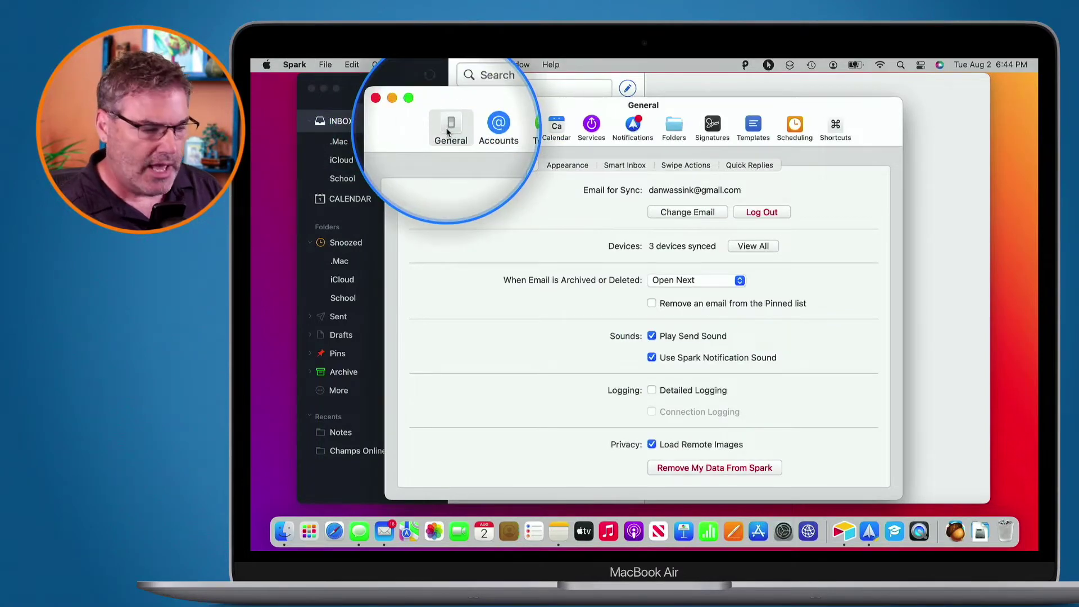
left_click(625, 165)
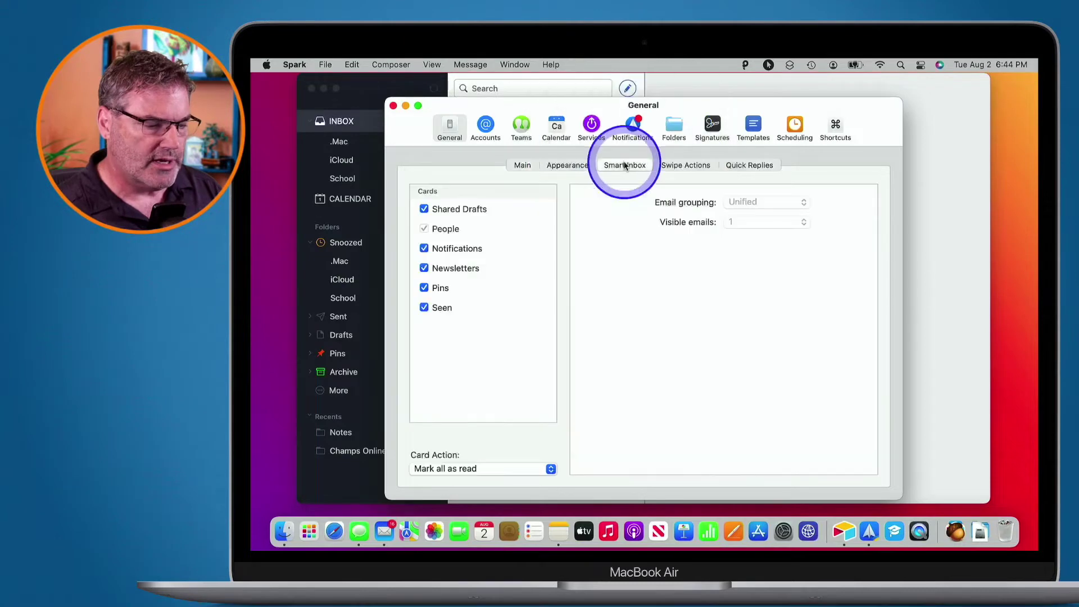
left_click(442, 274)
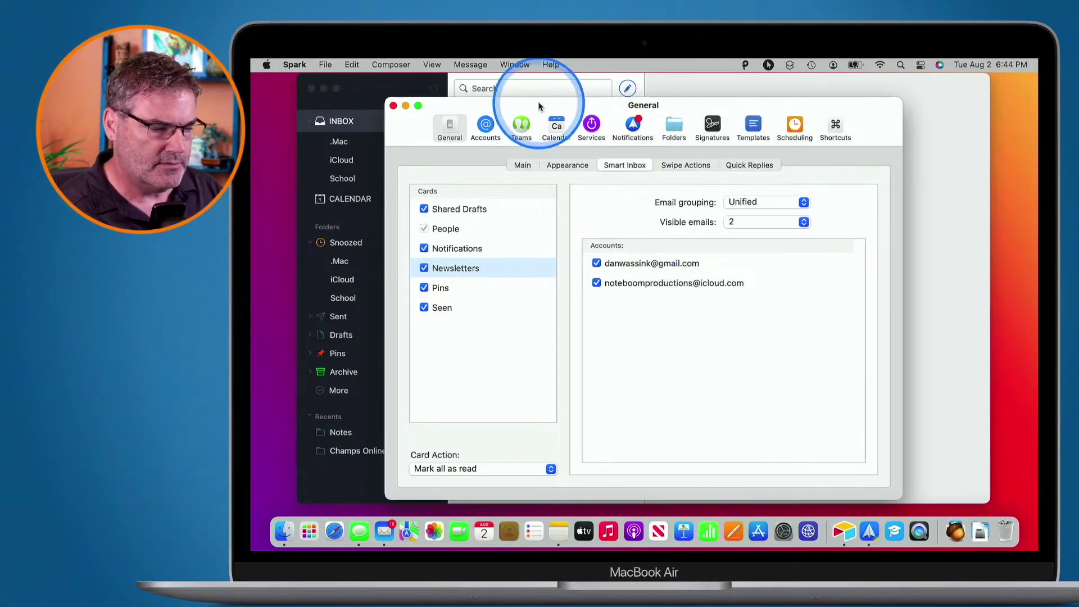
left_click_drag(539, 101, 837, 93)
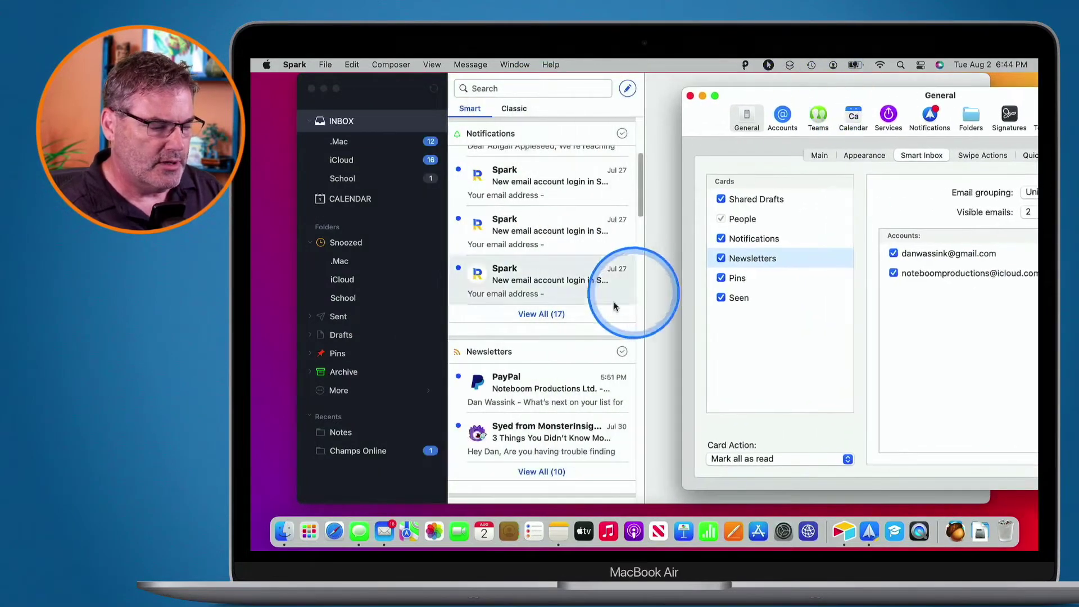
Step: Set the Newsletters card's email grouping to Grouped and move the Preferences window aside
scroll(550, 365, "down", 3)
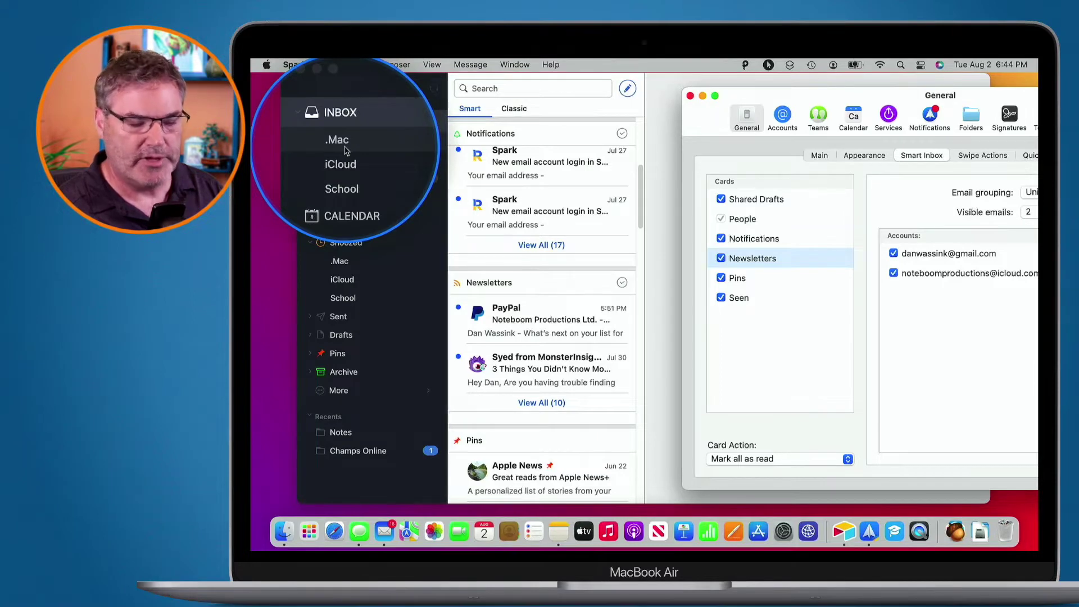
left_click_drag(774, 93, 673, 83)
left_click(950, 182)
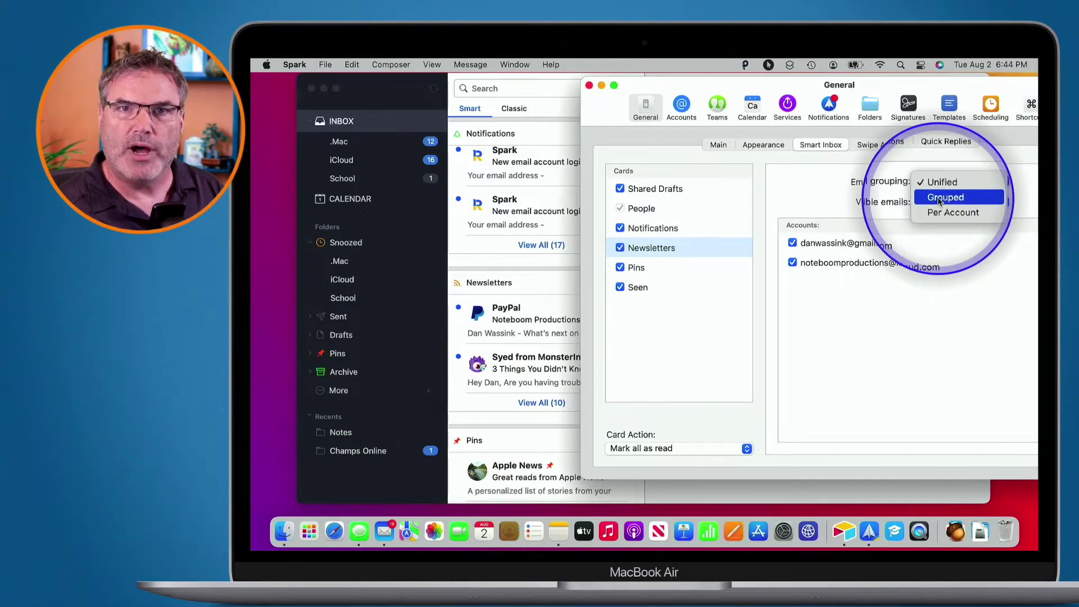
left_click(944, 197)
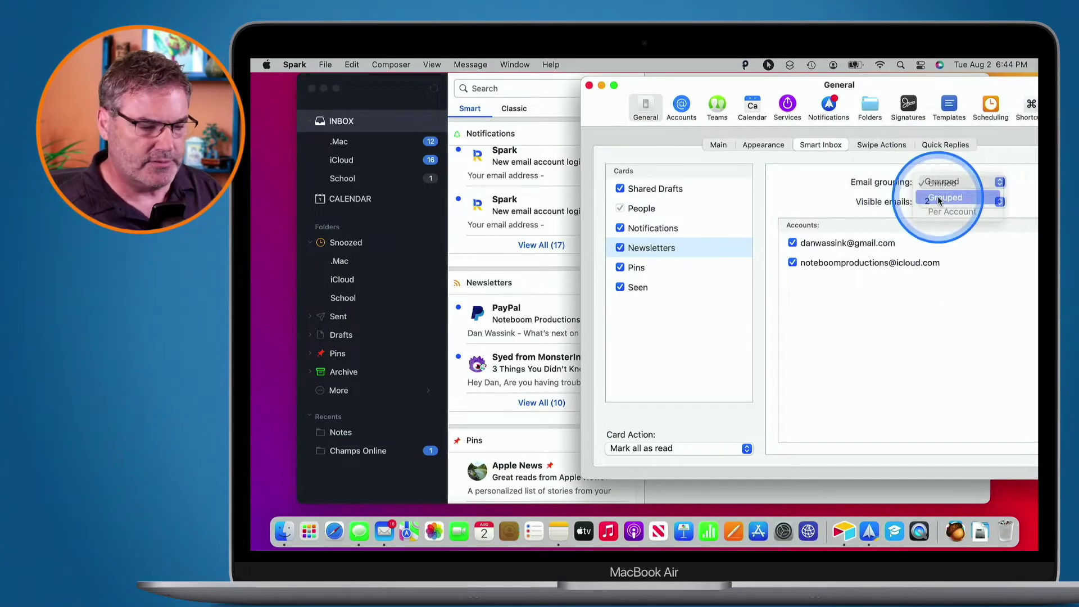
left_click_drag(684, 85, 957, 90)
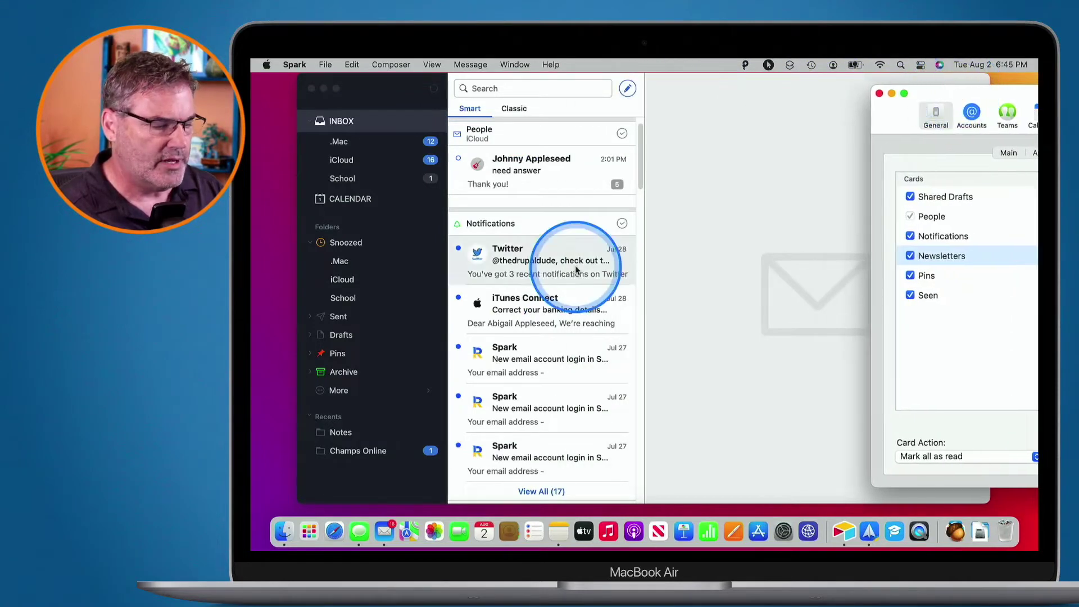
scroll(551, 312, "down", 3)
scroll(555, 308, "down", 3)
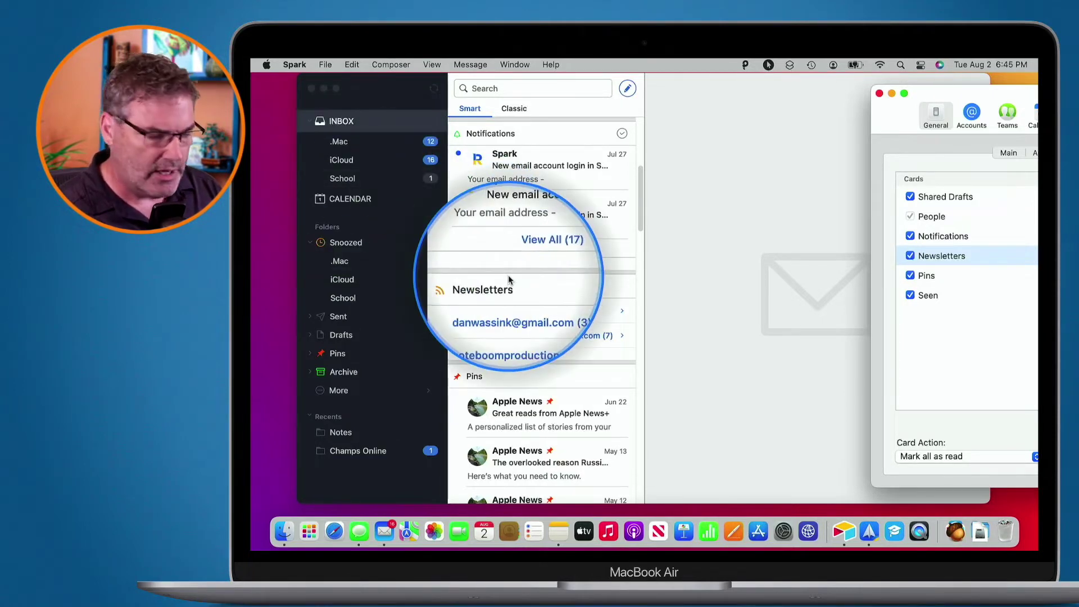
left_click(521, 313)
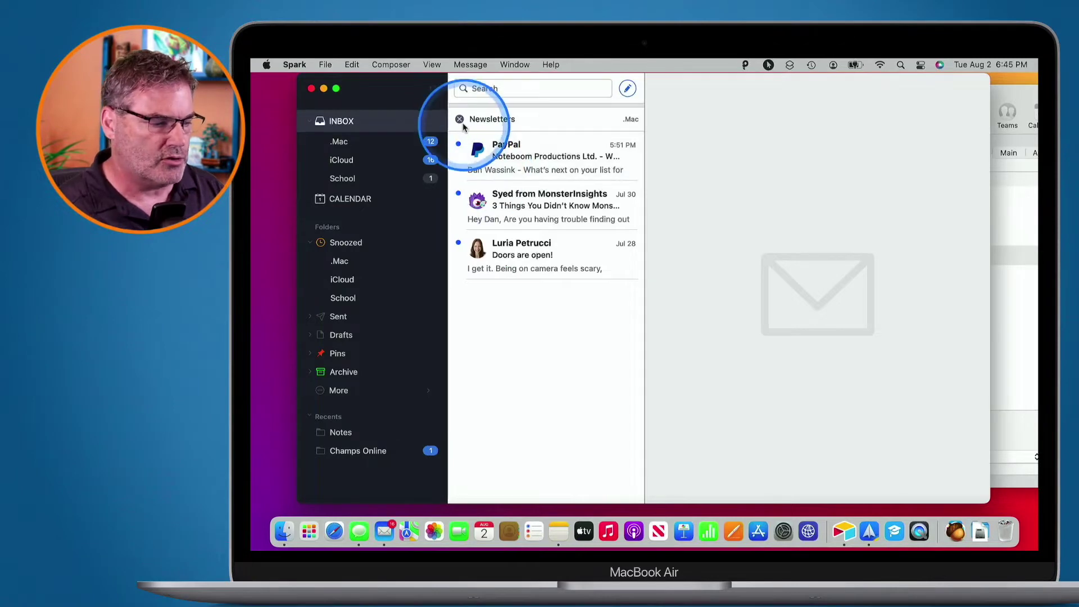
left_click(460, 121)
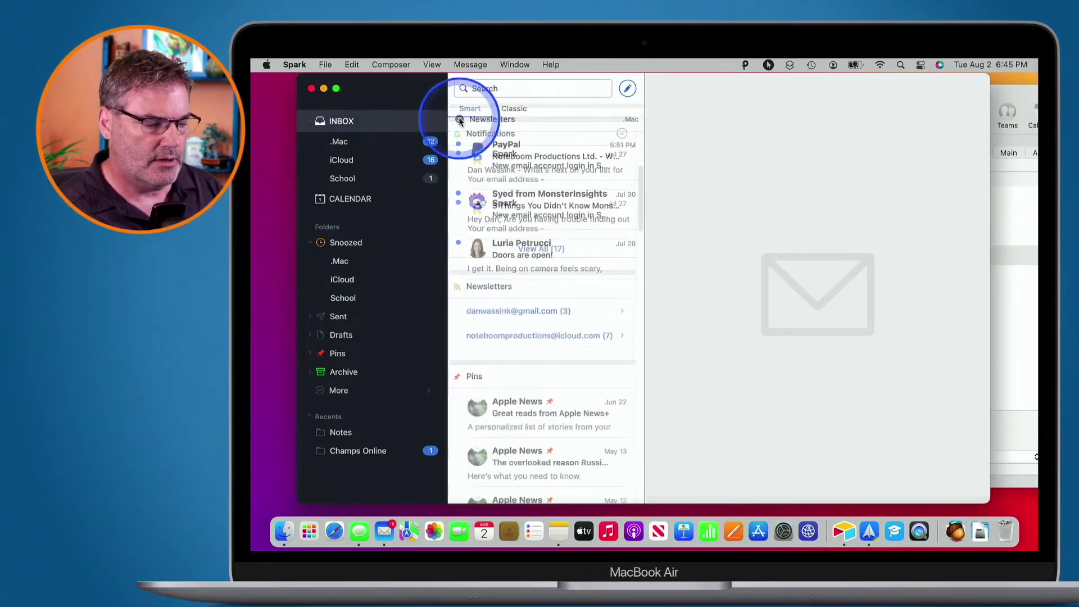
left_click(536, 336)
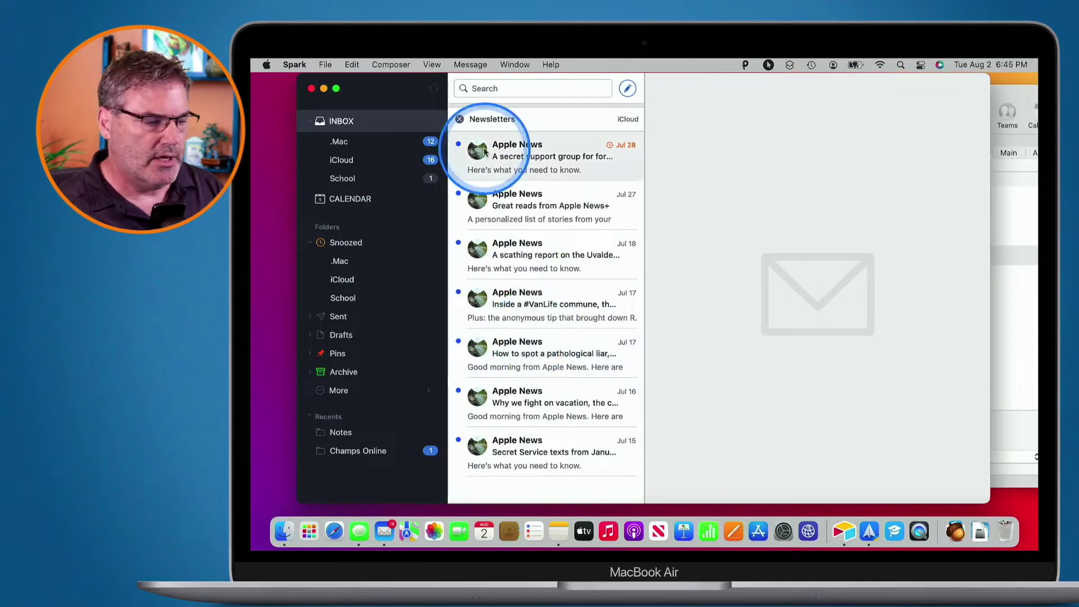
left_click(460, 119)
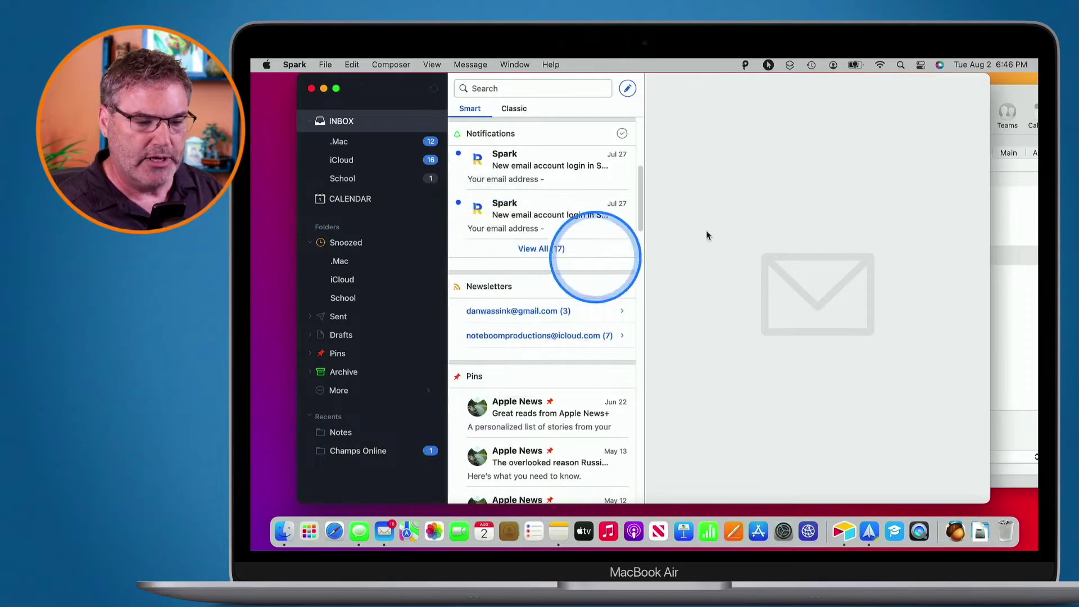
Step: Switch the Newsletters card's email grouping to Per Account
left_click(1007, 91)
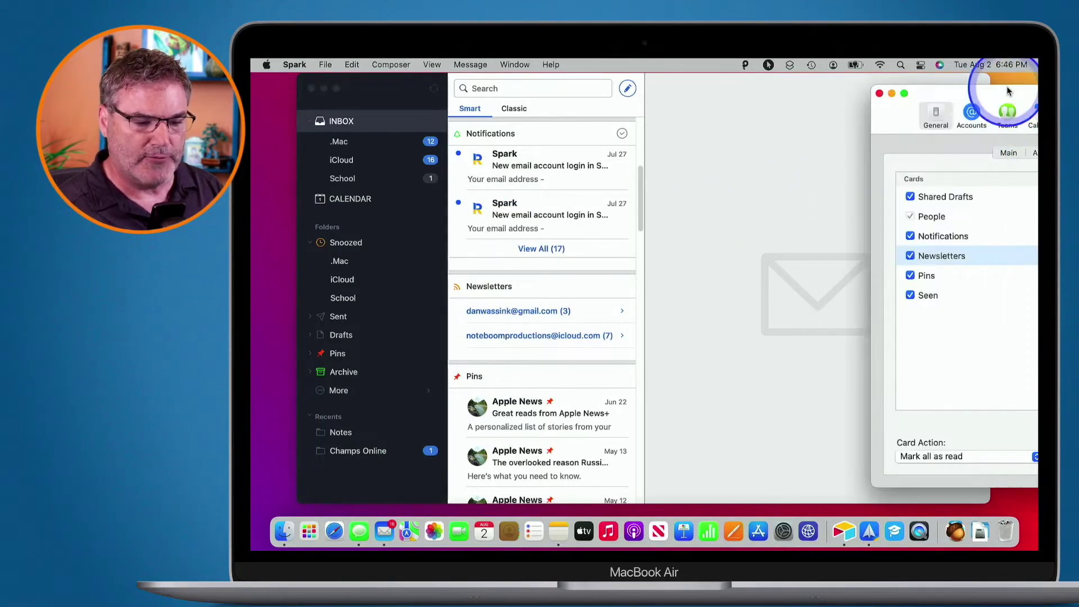
left_click_drag(994, 96, 712, 95)
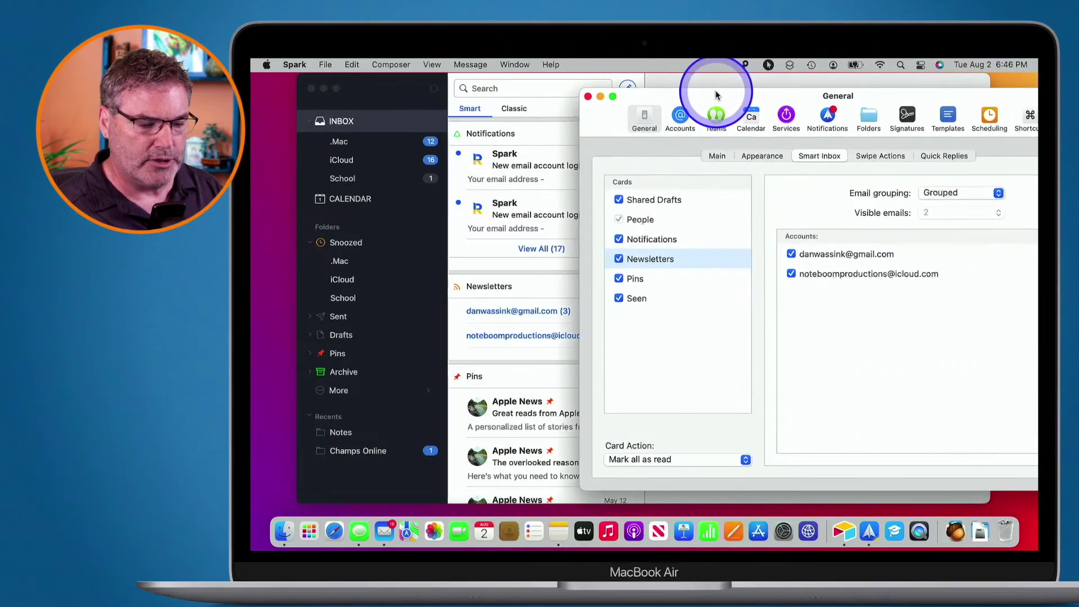
left_click(935, 194)
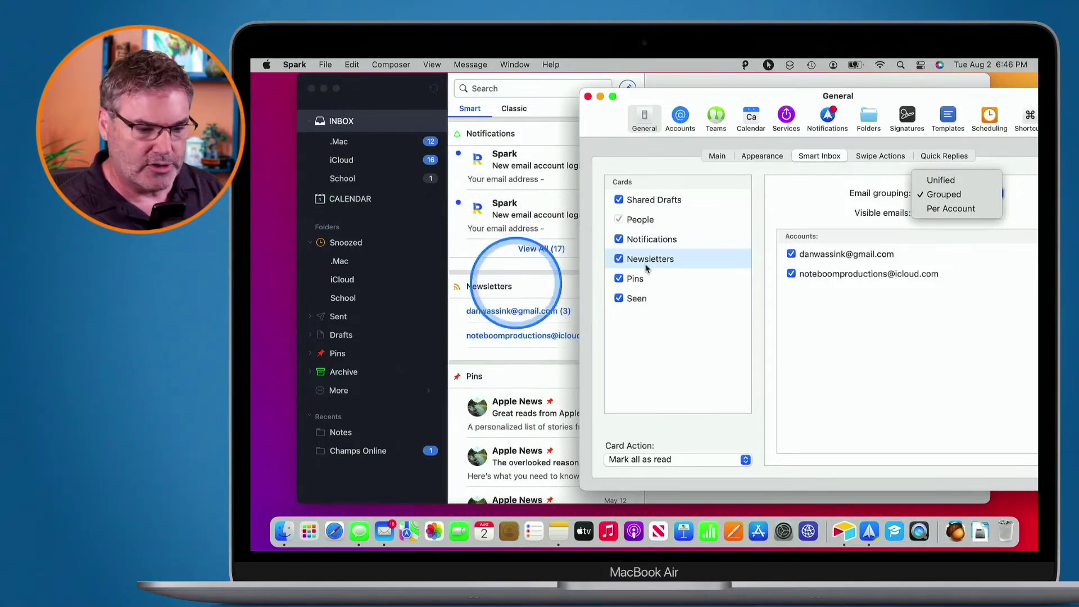
left_click(953, 209)
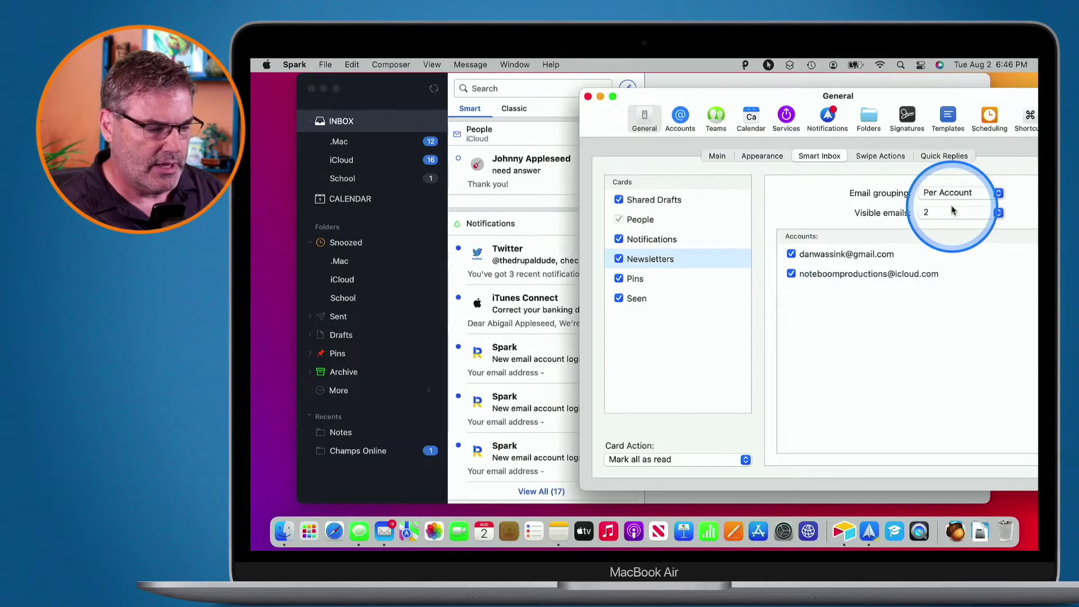
Step: Check the separate .Mac and iCloud Newsletters cards and open the PayPal business loan newsletter
scroll(506, 289, "down", 5)
scroll(506, 290, "down", 3)
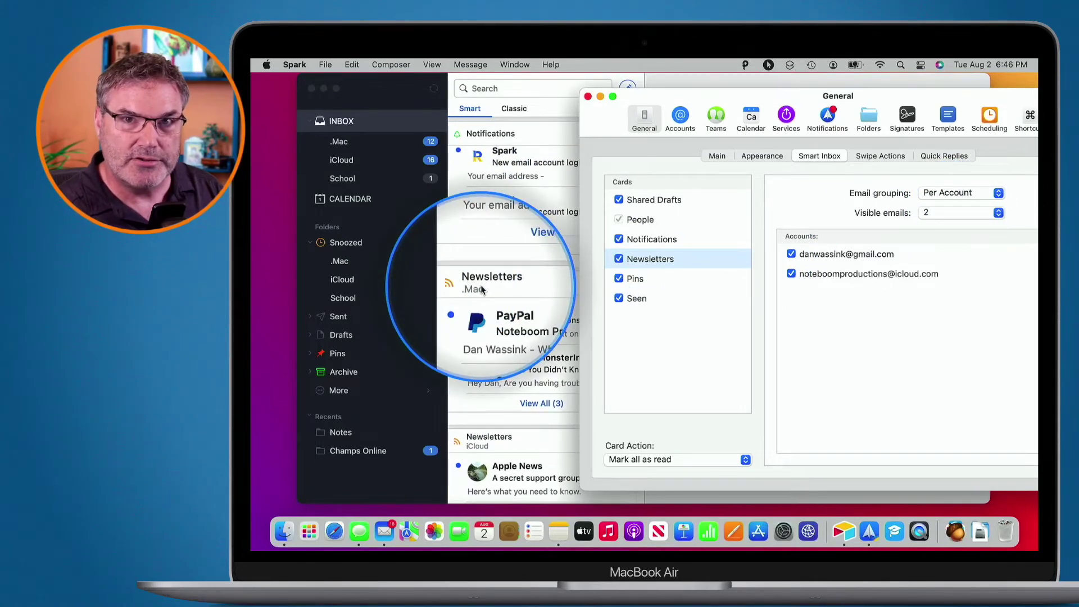
scroll(481, 289, "down", 6)
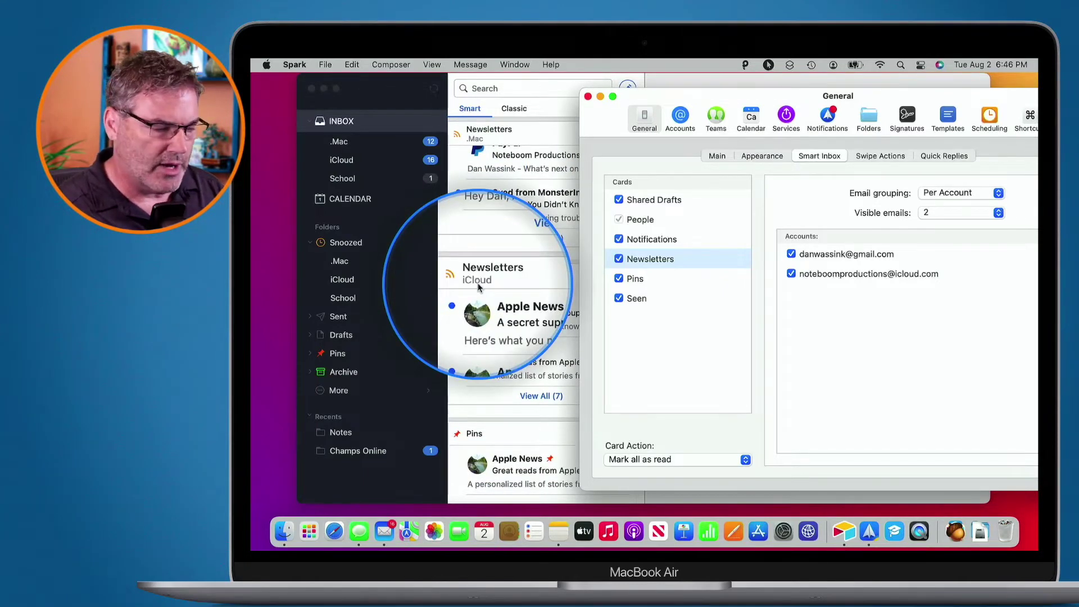
scroll(478, 287, "up", 3)
left_click(502, 245)
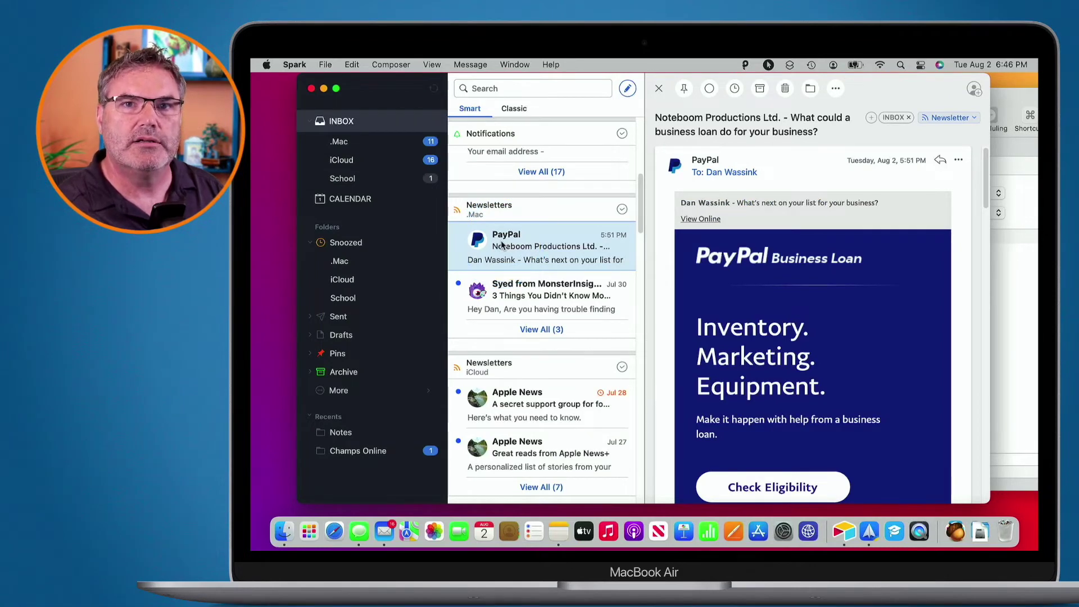
Step: Scroll the inbox to the Pins group and bring the Smart Inbox preferences back to the front
scroll(501, 245, "down", 3)
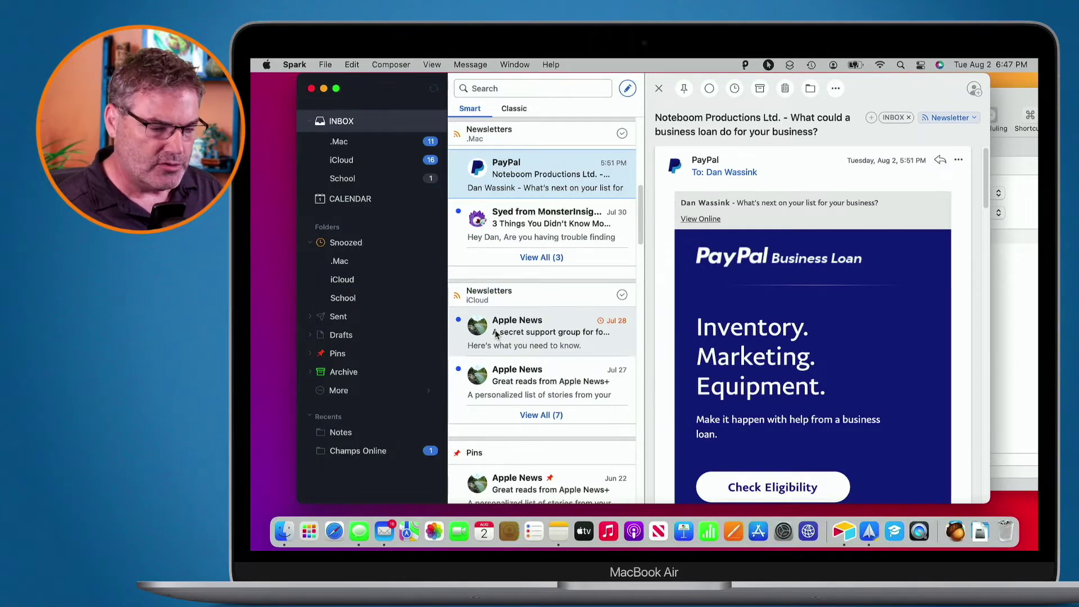
left_click(999, 265)
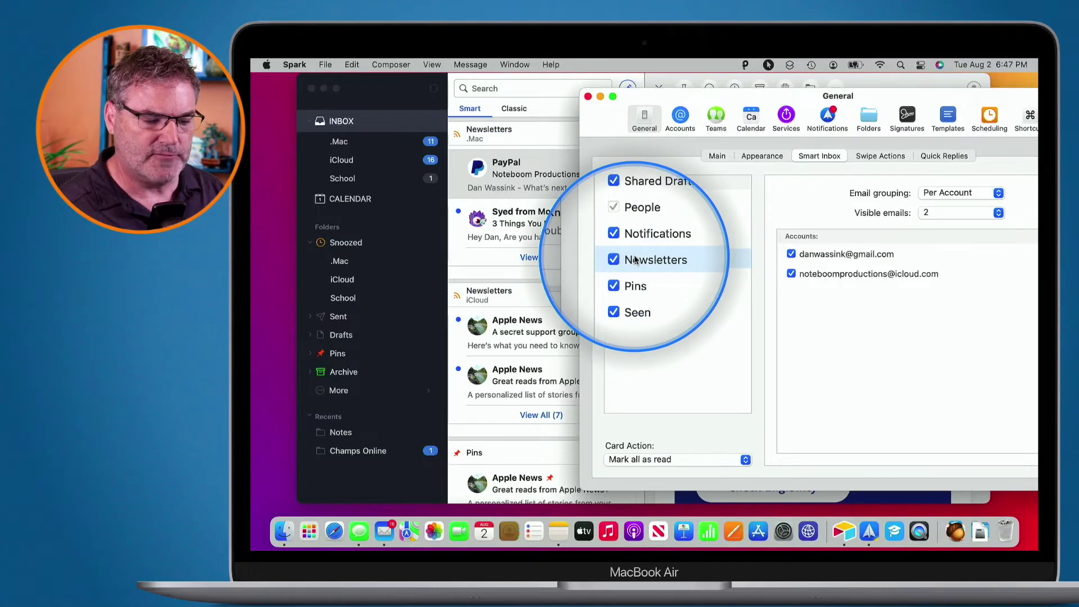
Step: Set the Newsletters card to Unified grouping with 3 visible emails, then close Preferences
left_click(649, 239)
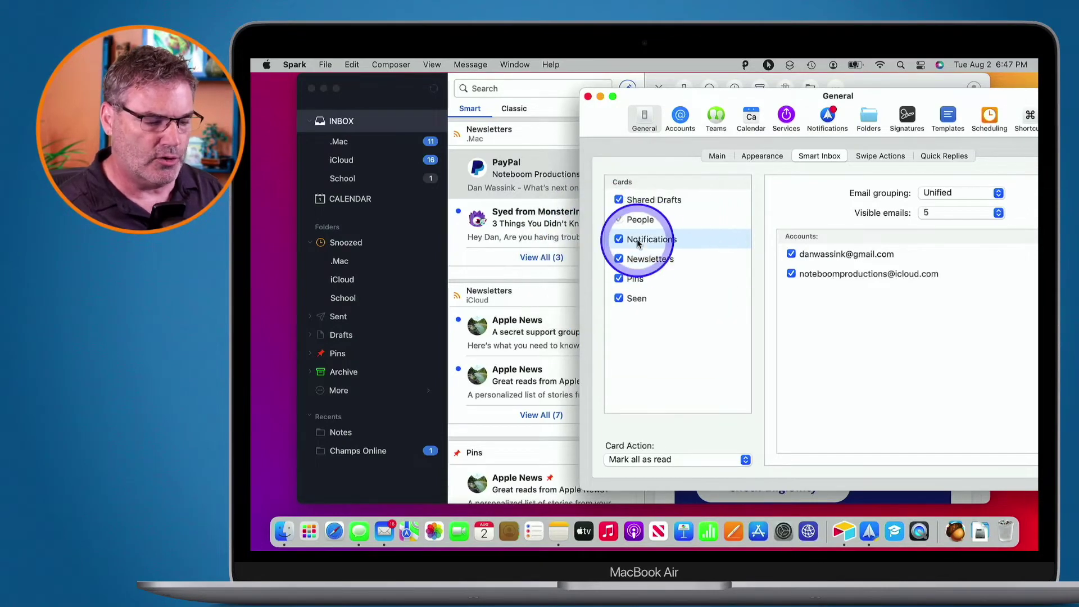
left_click(680, 259)
left_click(957, 193)
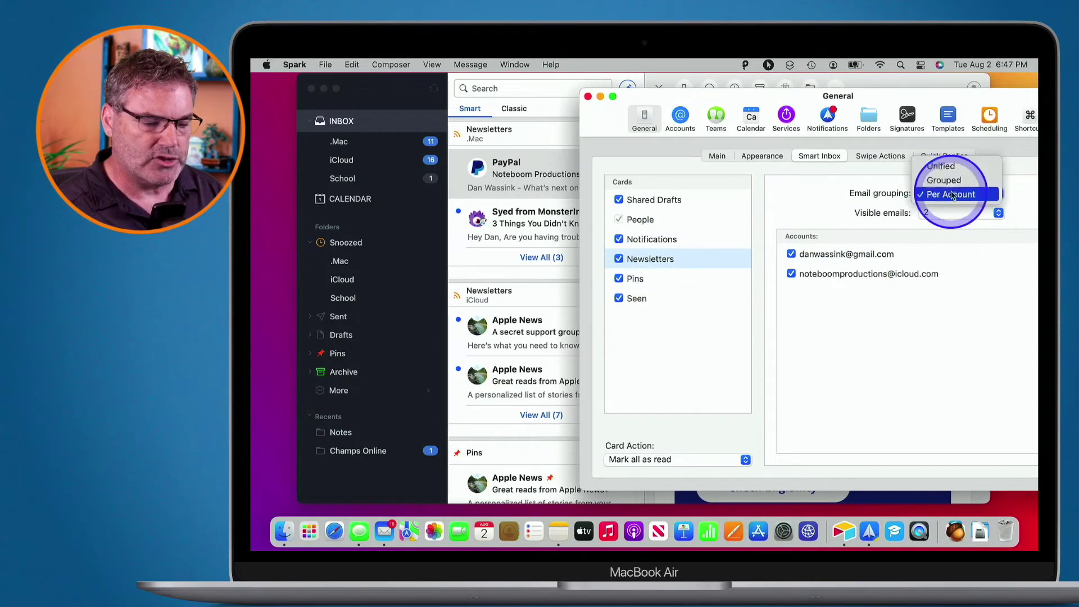
left_click(940, 167)
left_click(932, 213)
left_click(933, 230)
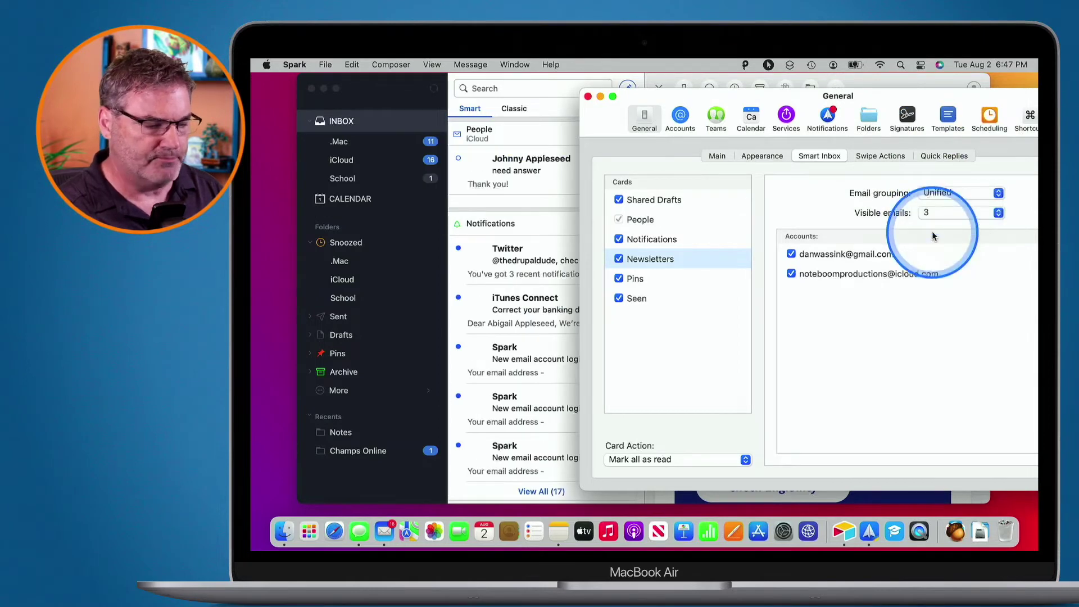
left_click(588, 97)
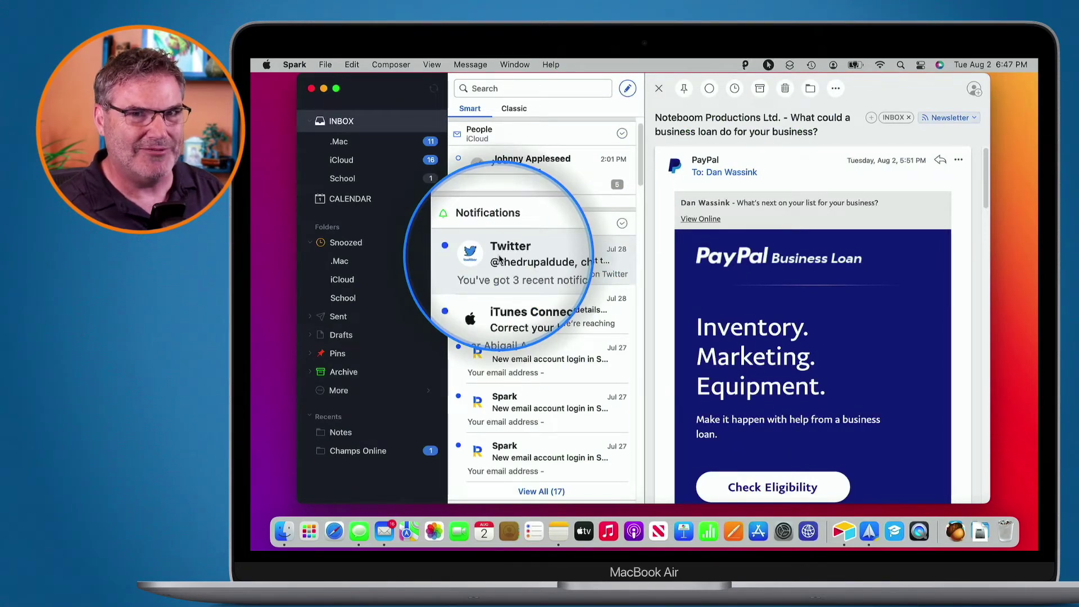
Step: Scroll the Smart inbox to view the single combined Newsletters card
scroll(500, 259, "down", 5)
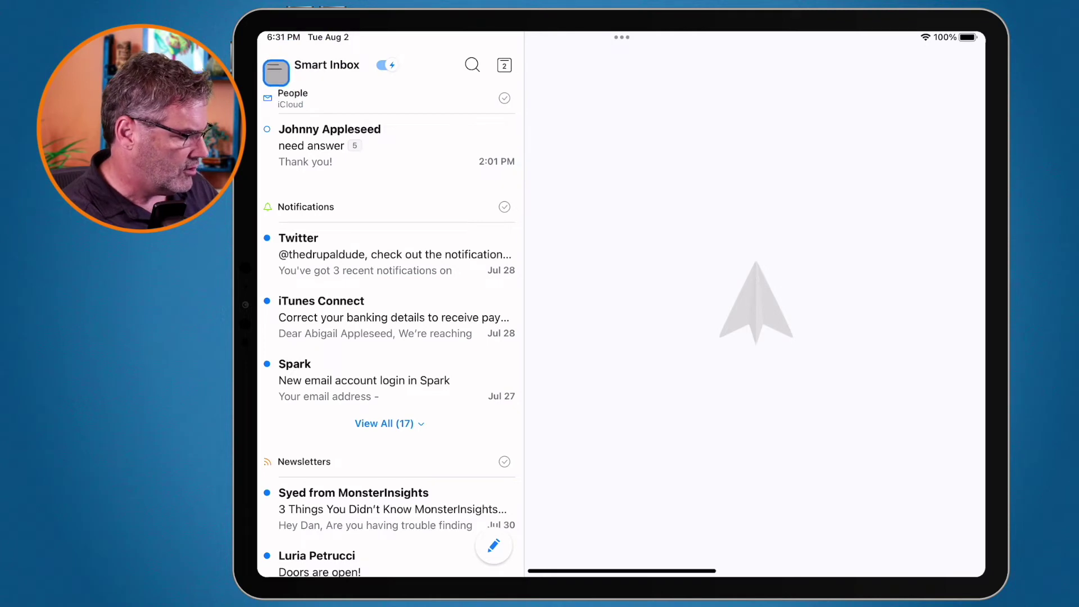
Step: On the iPad, open Spark's Settings from the mailbox sidebar
key("alt+super+8")
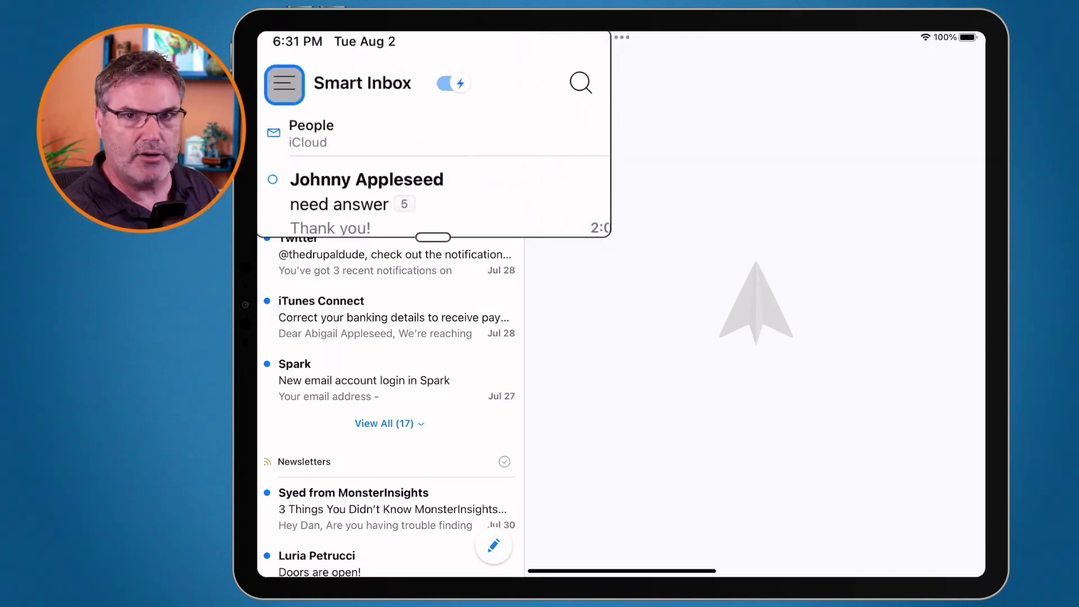
key("alt+super+8")
left_click(272, 64)
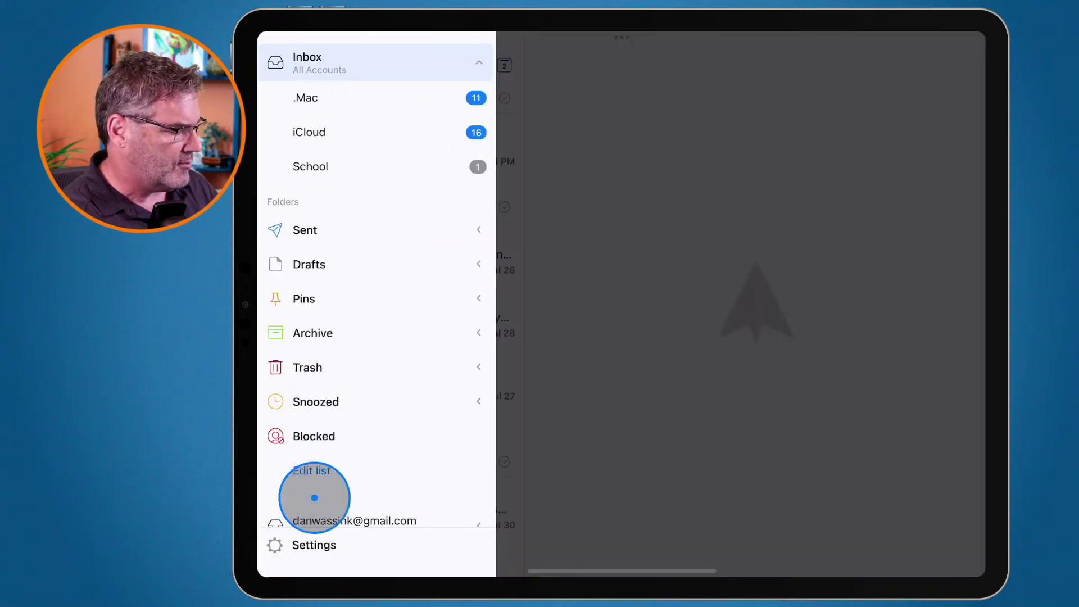
key("alt+super+8")
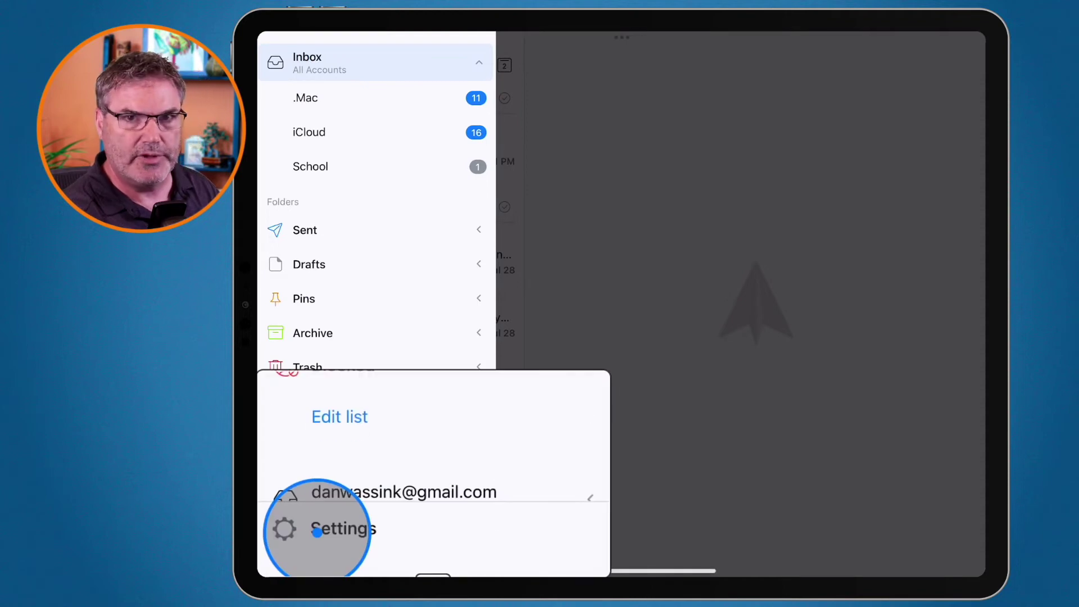
key("alt+super+8")
left_click(284, 544)
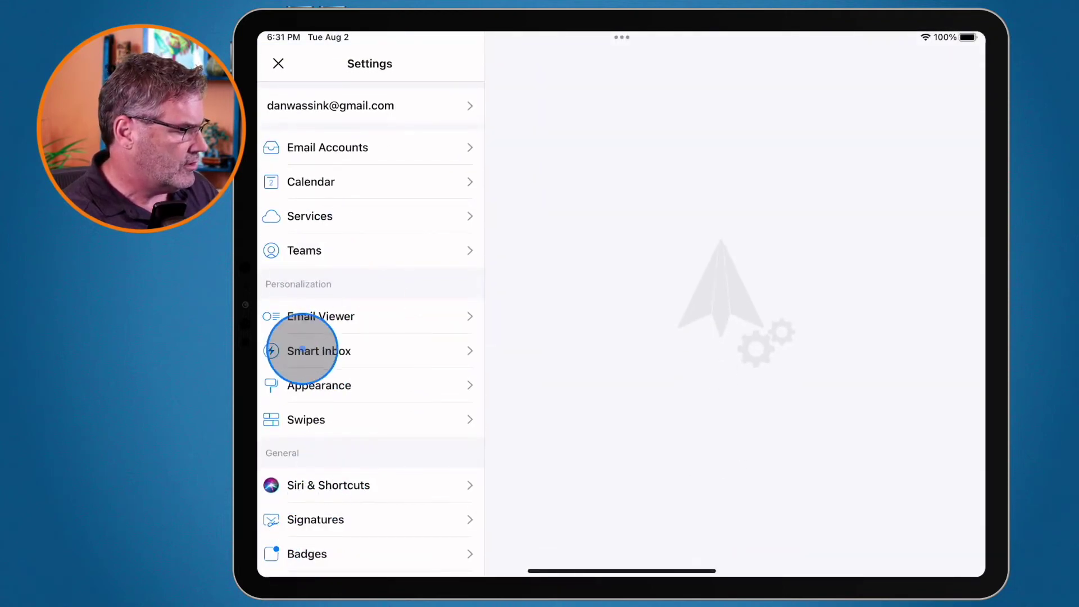
Step: Open Smart Inbox > Newsletters to show the Unified, Grouped and Per Account grouping options
key("alt+super+8")
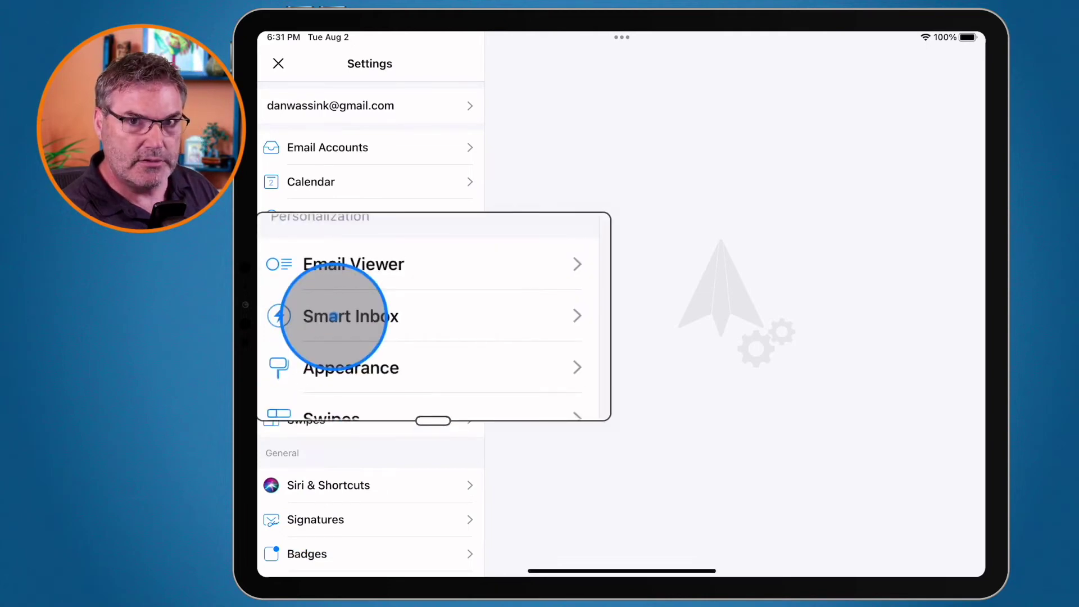
key("alt+super+8")
left_click(296, 348)
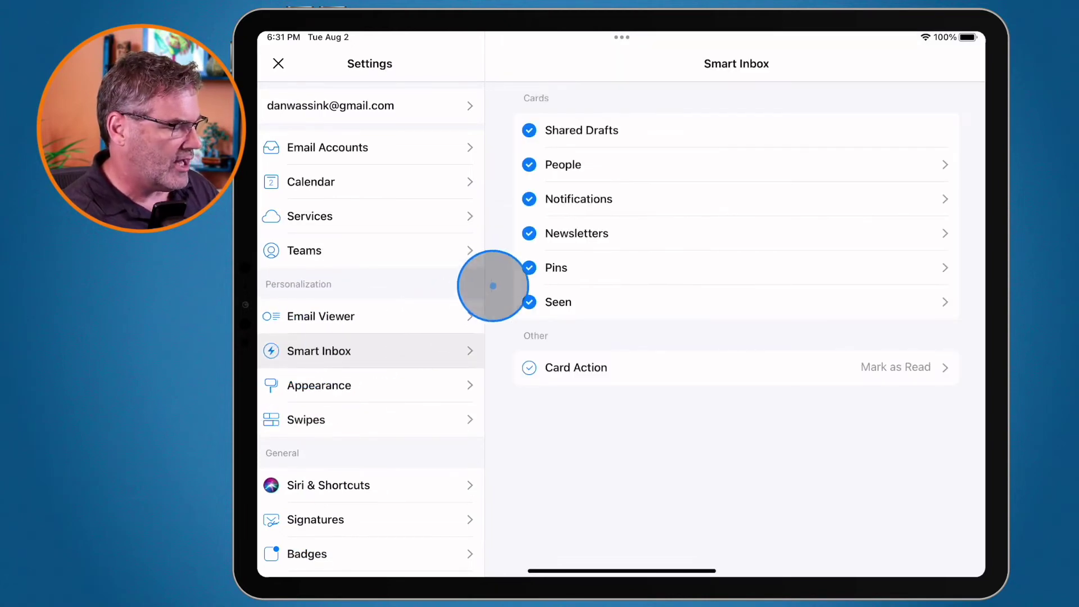
key("alt+super+8")
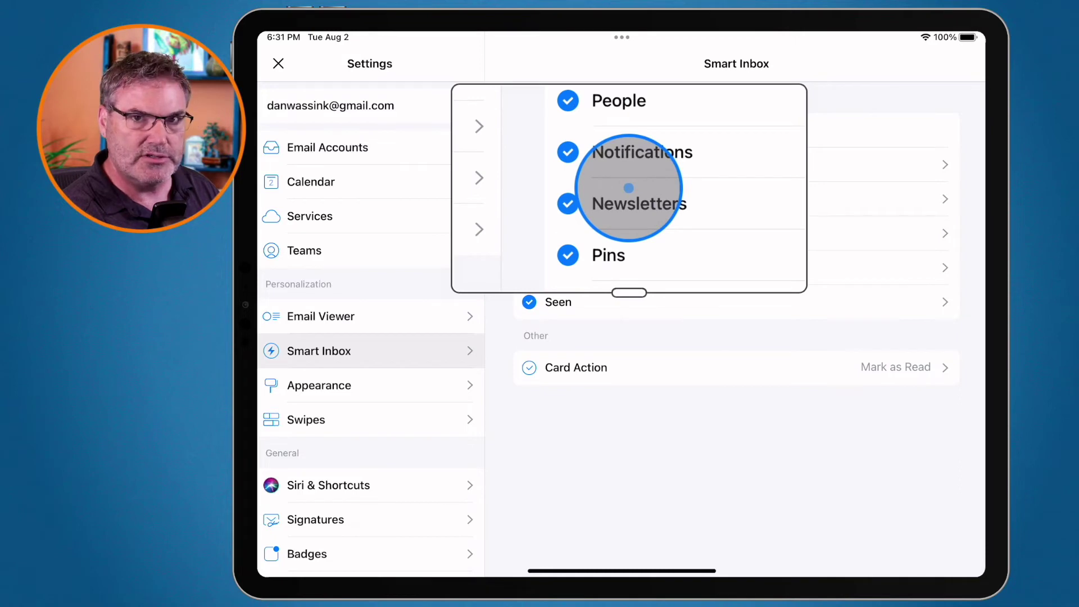
key("alt+super+8")
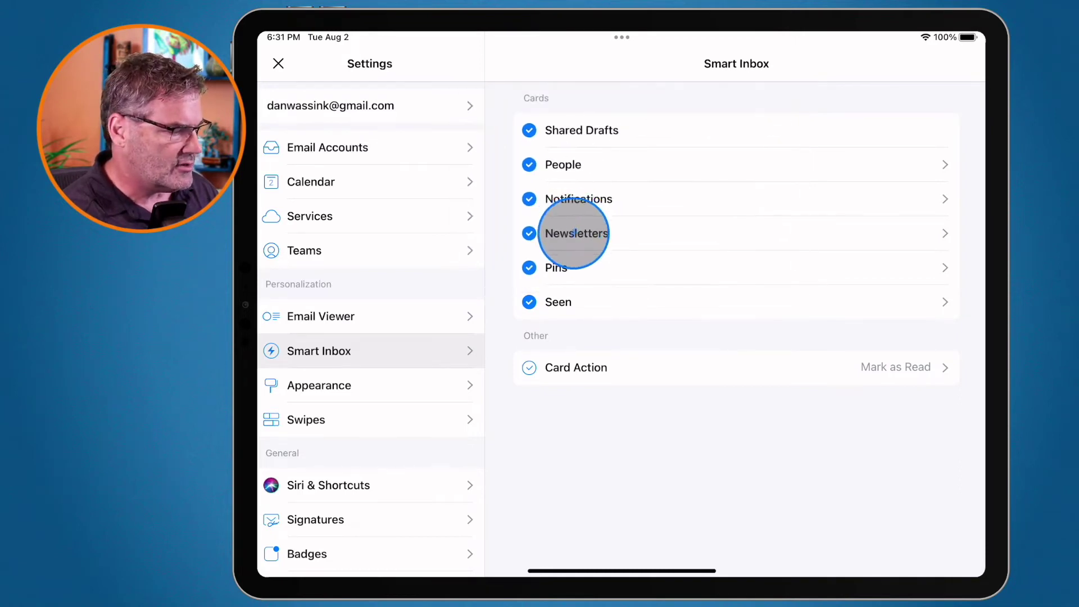
left_click(571, 233)
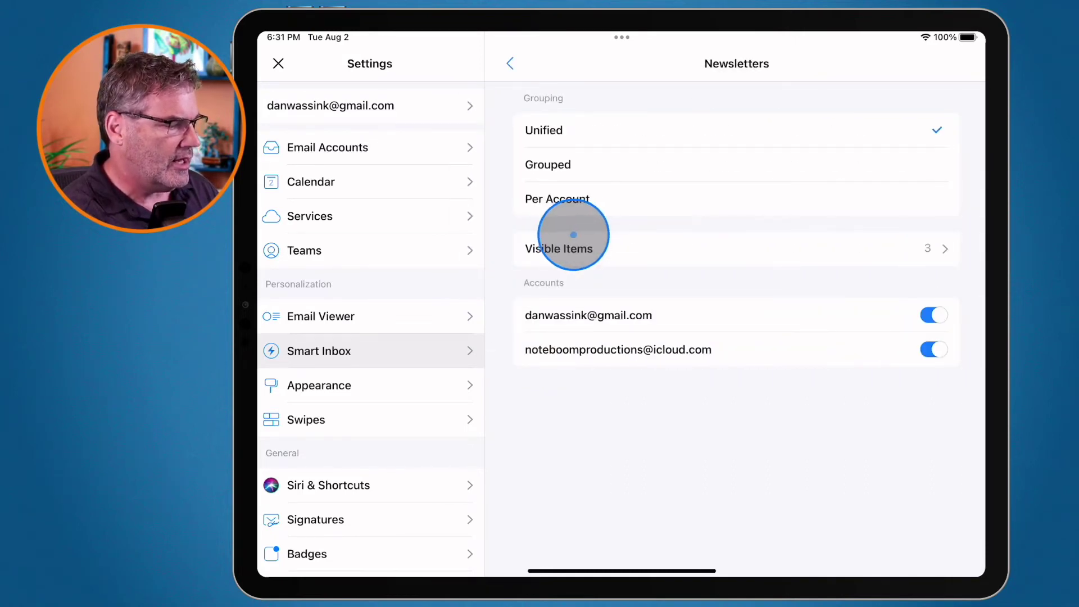
key("alt+super+8")
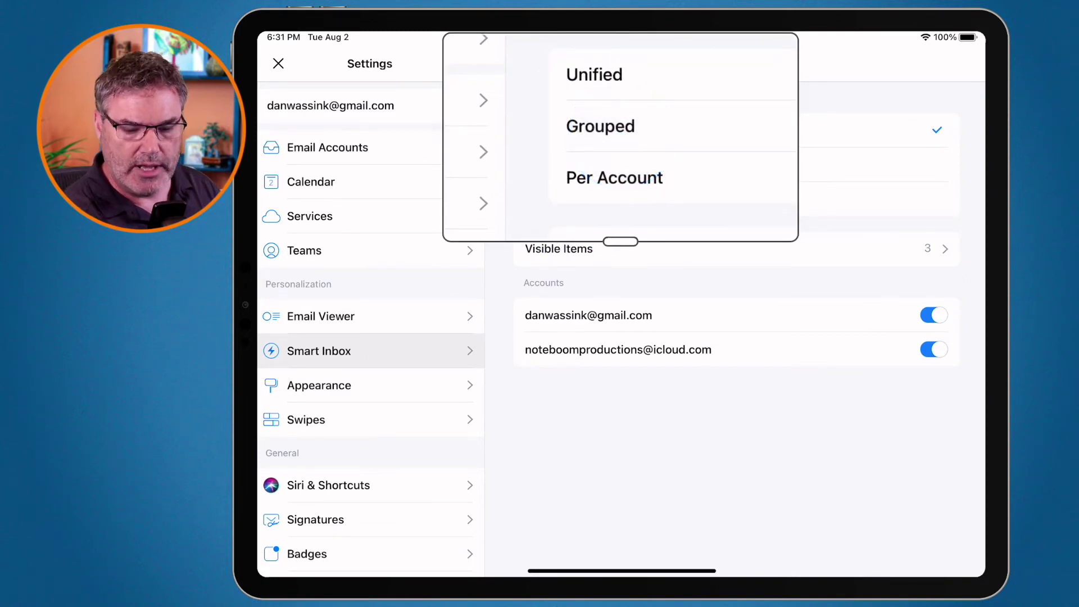
key("alt+super+8")
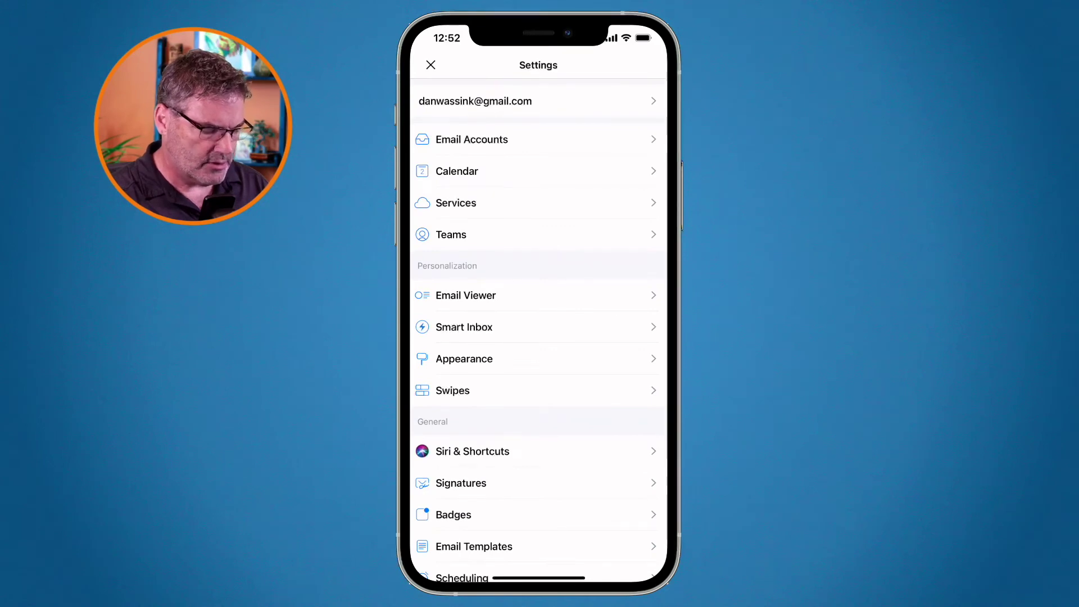
Step: On the iPhone, open Smart Inbox > Newsletters to show Unified grouping with 3 visible items
left_click(464, 326)
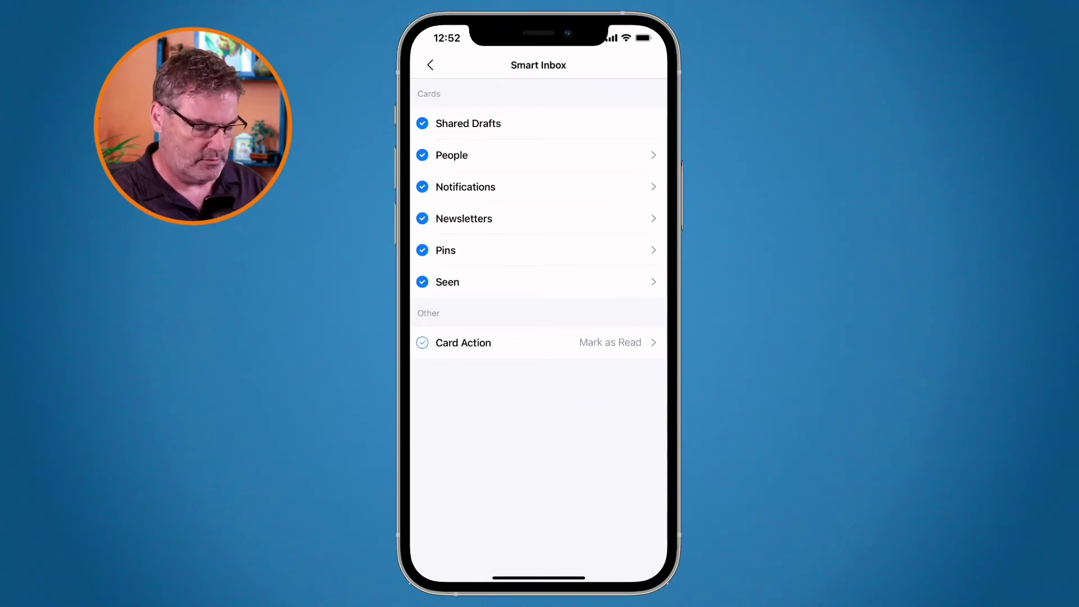
left_click(464, 219)
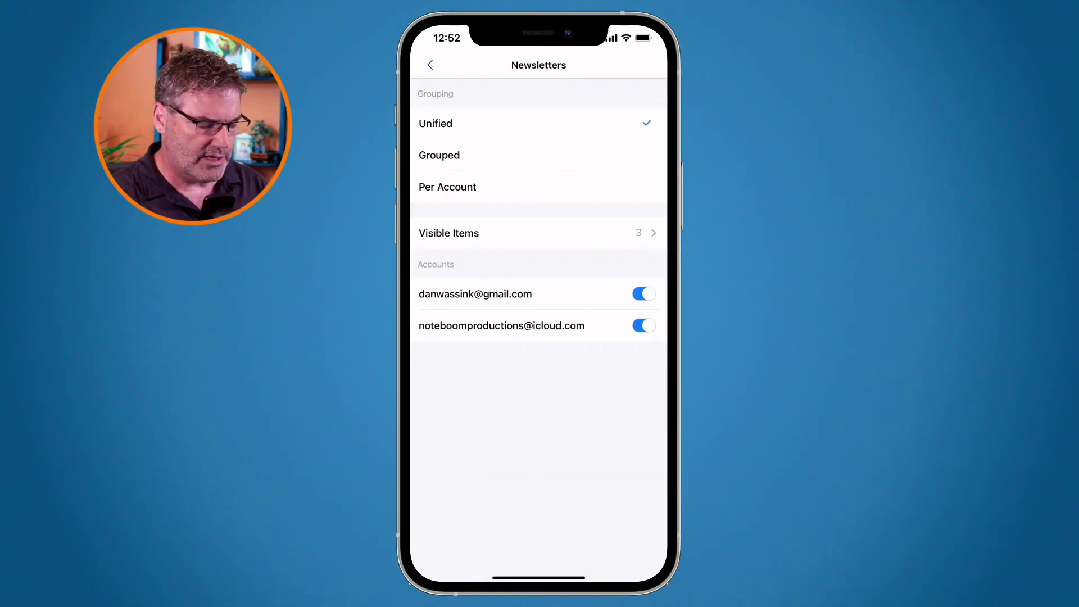